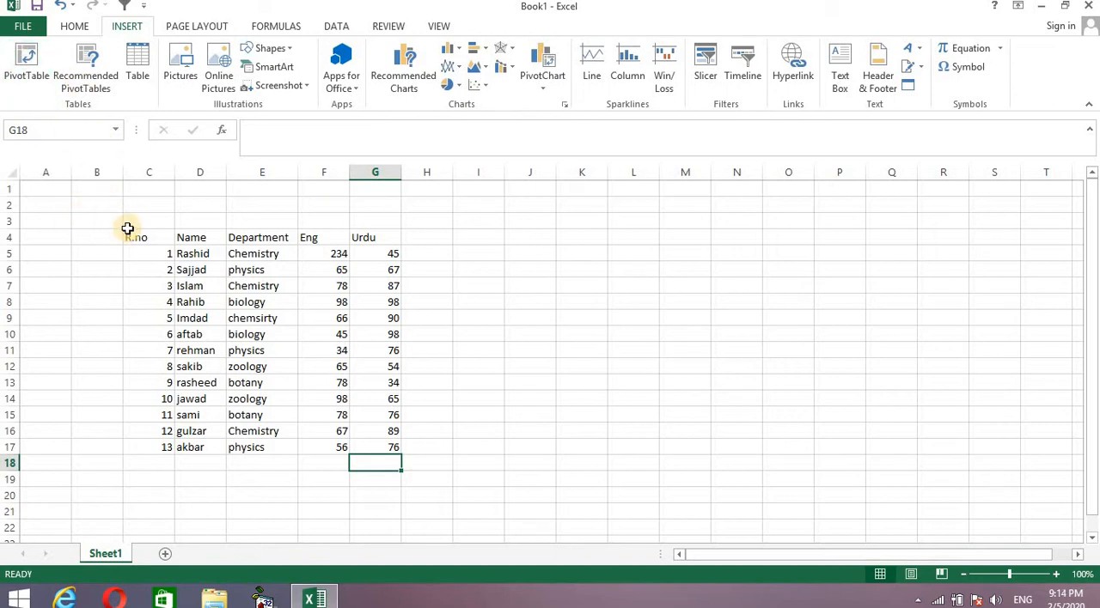
Start a PivotTable from the student marks table, reselecting Sheet1!$C$4:$G$17 as its source range.
left_click_drag(128, 226, 184, 357)
left_click(445, 349)
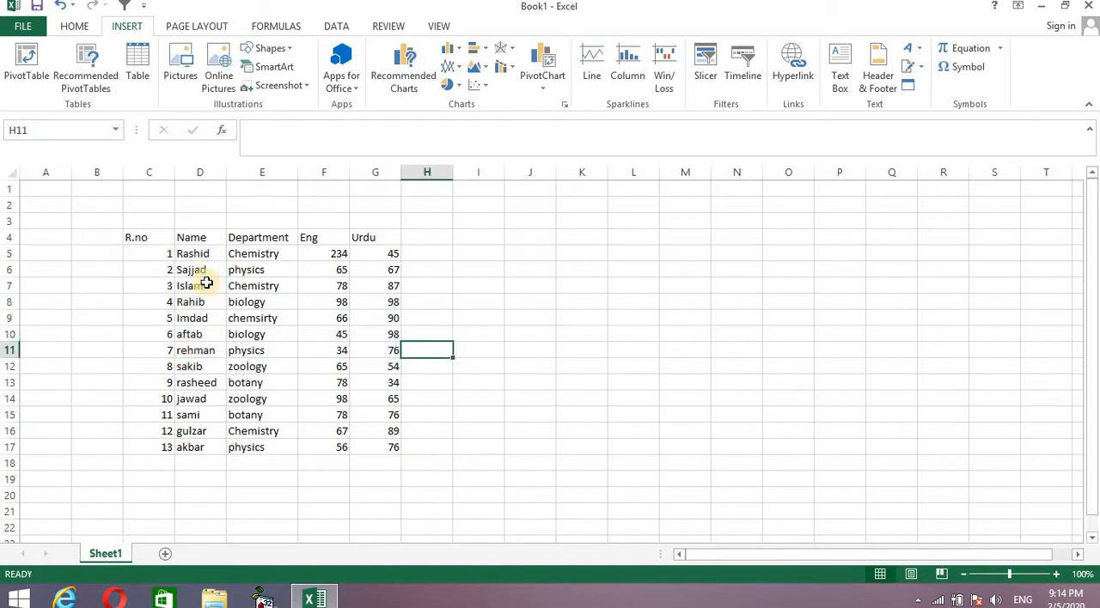
left_click_drag(127, 238, 376, 433)
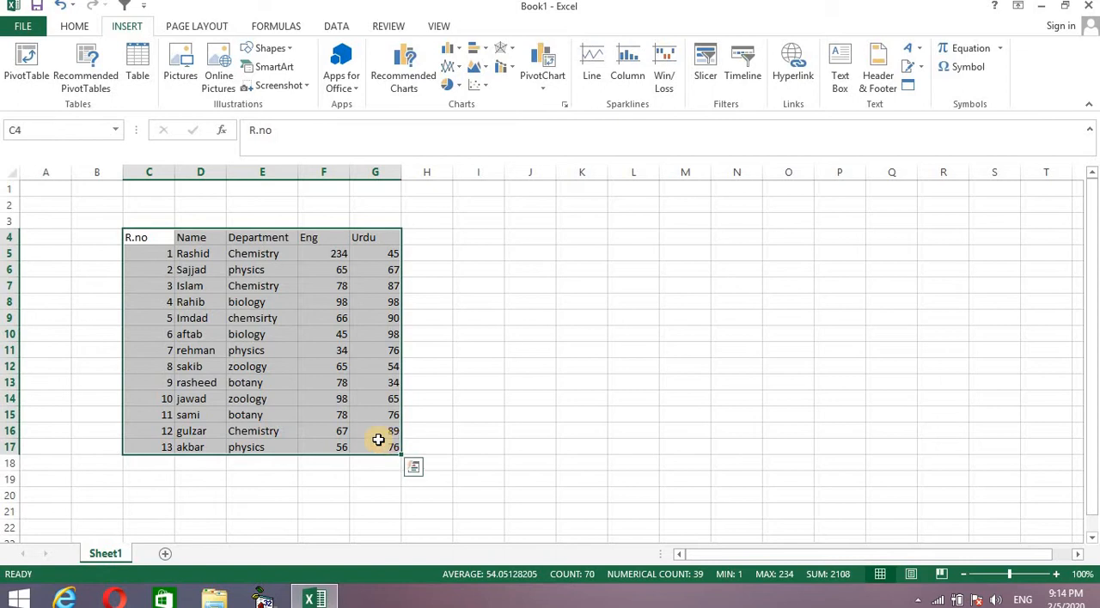
left_click(31, 69)
left_click_drag(607, 164, 700, 172)
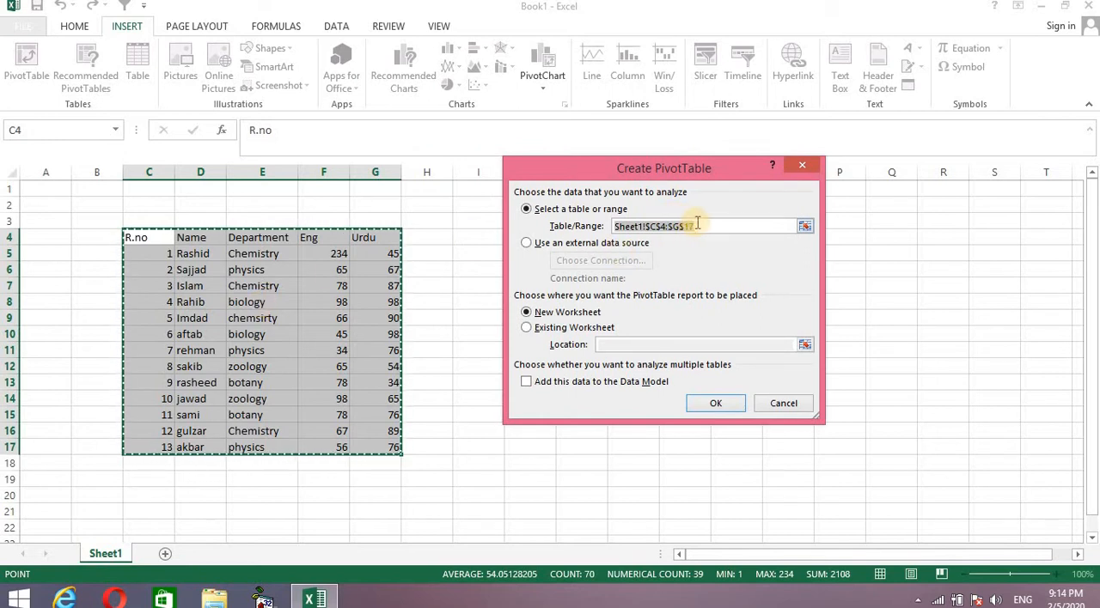
key("BackSpace")
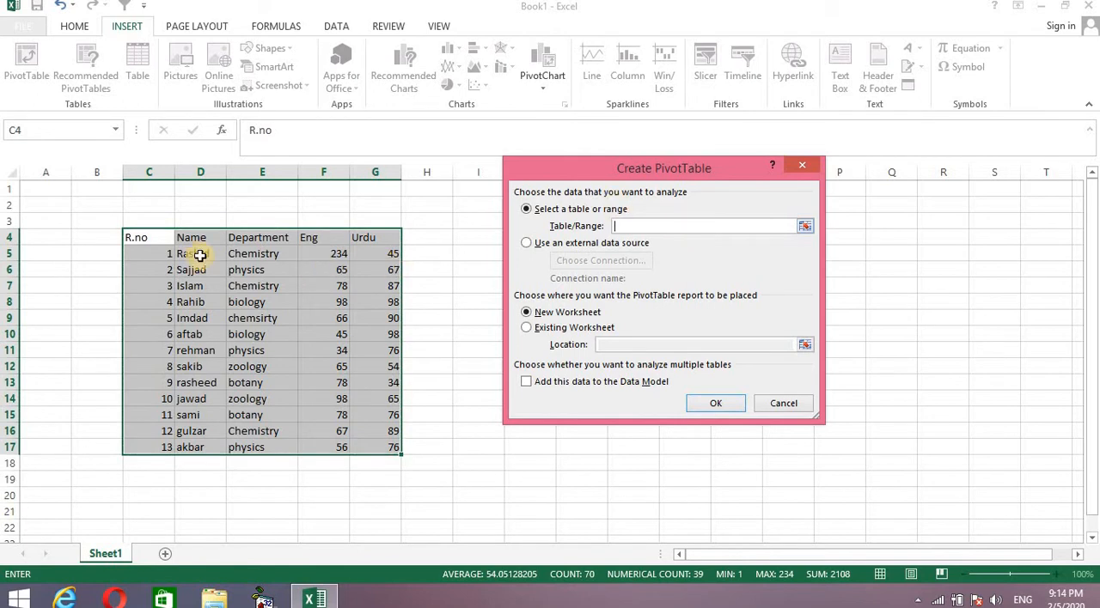
left_click_drag(124, 232, 291, 418)
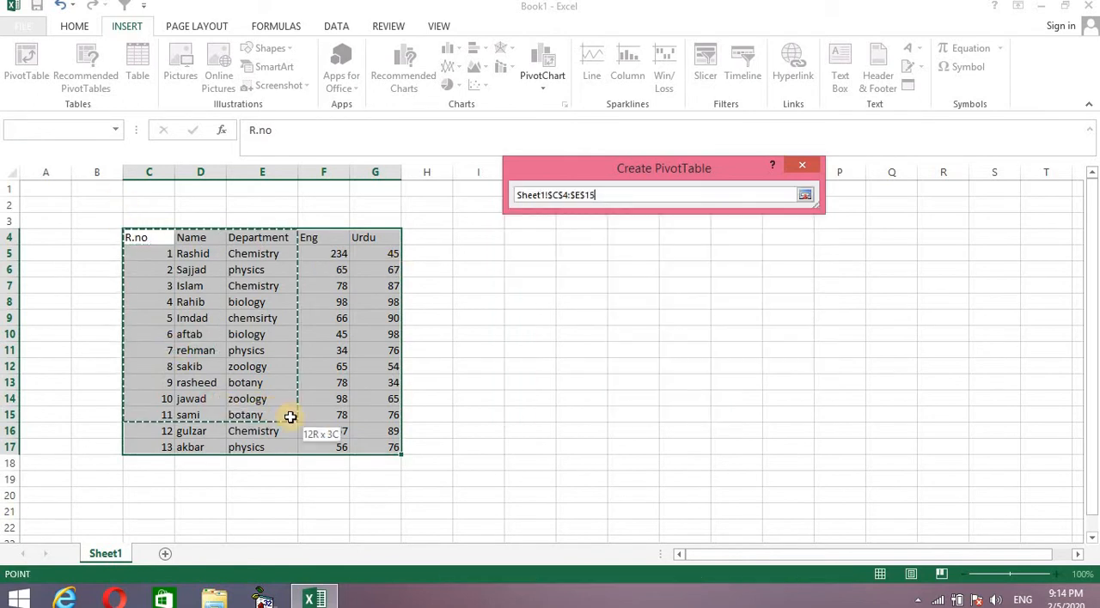
left_click_drag(357, 430, 374, 443)
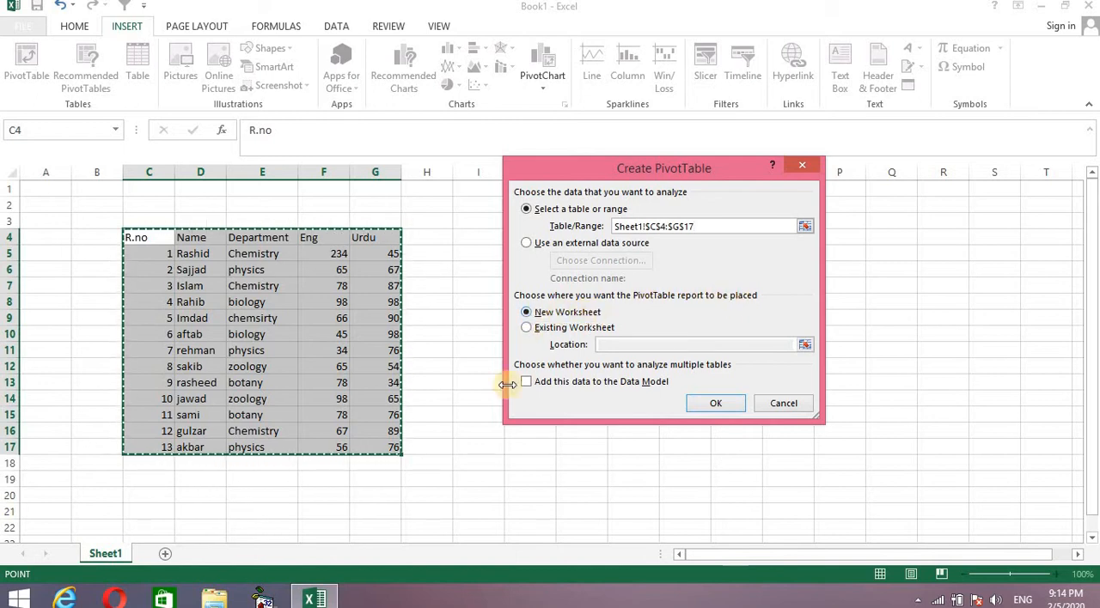
Choose a new worksheet as the PivotTable's location and create the empty report.
left_click(526, 328)
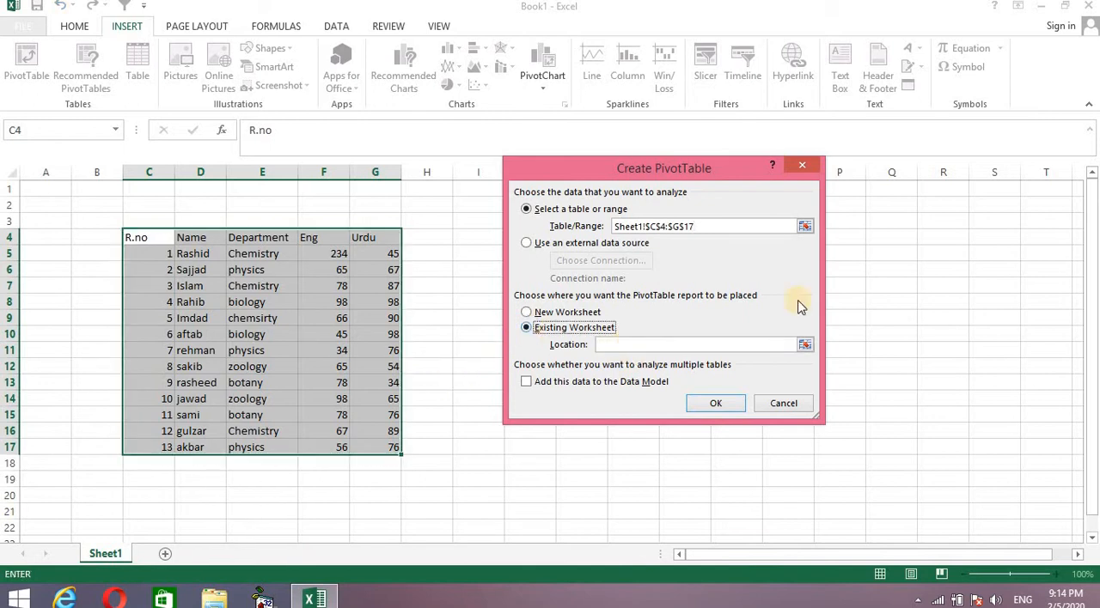
left_click(938, 263)
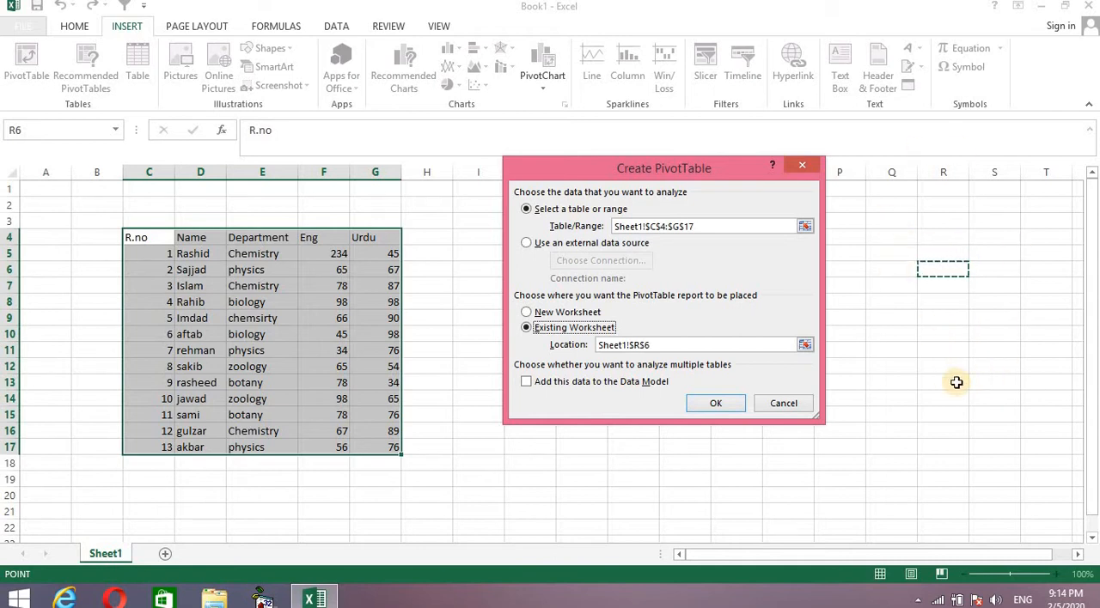
left_click(527, 313)
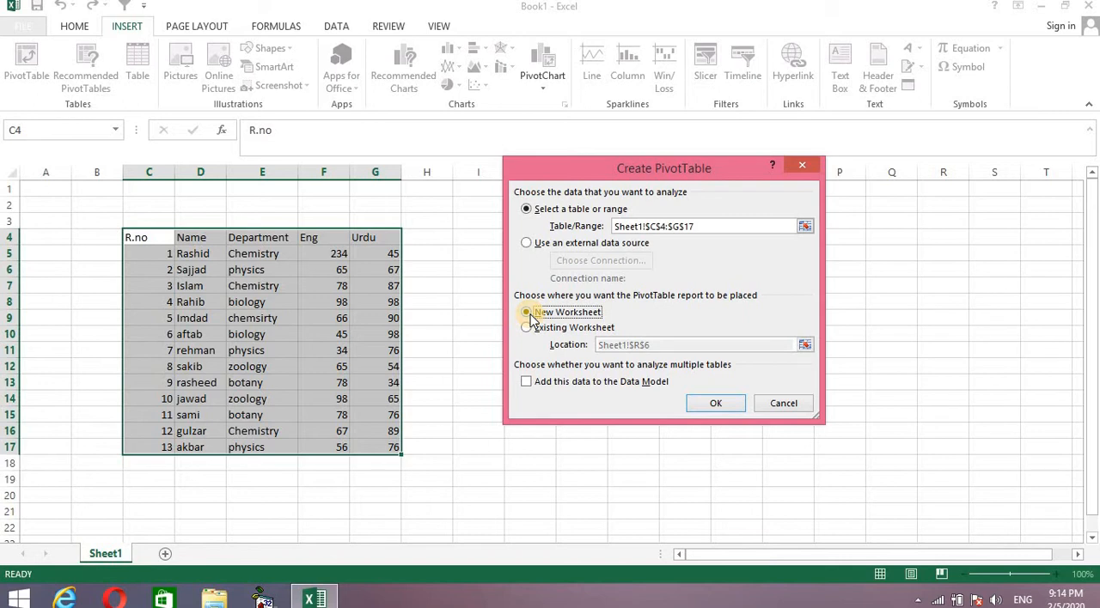
left_click(709, 405)
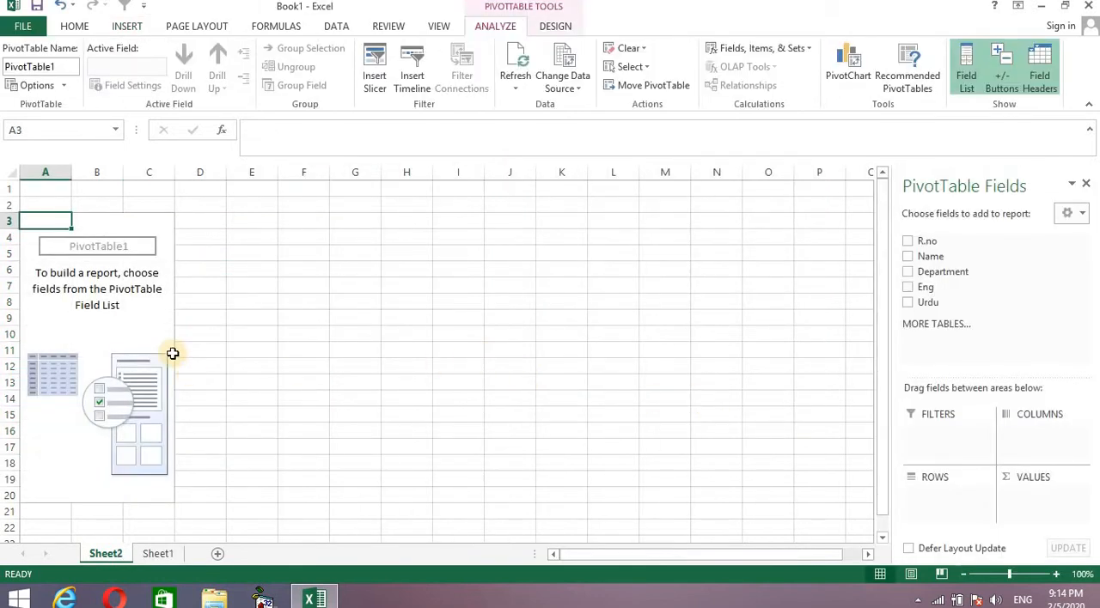
left_click(137, 315)
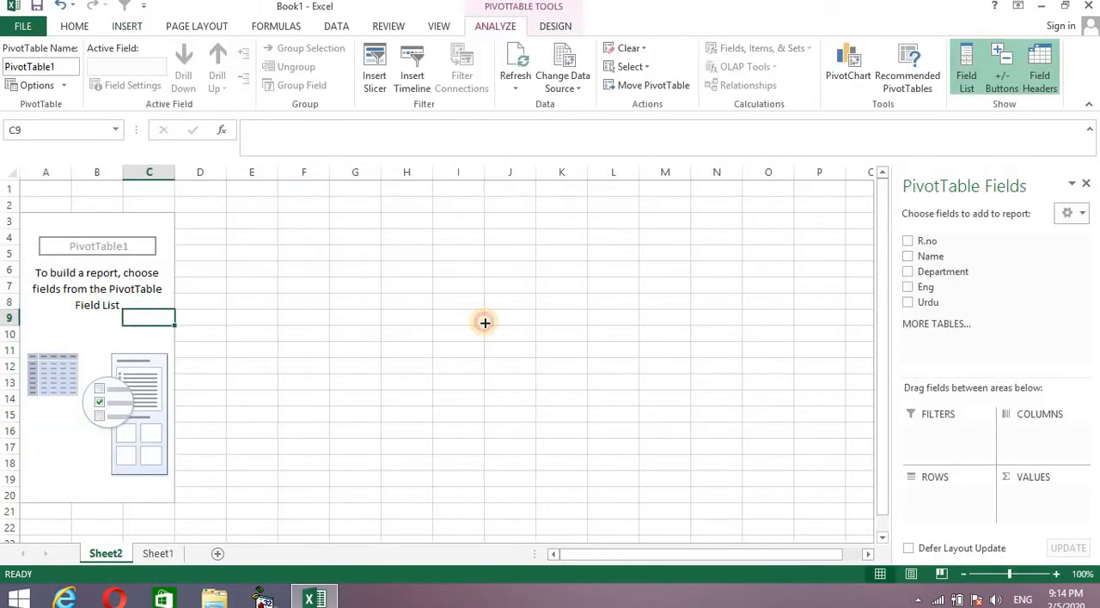
left_click(481, 319)
left_click(256, 316)
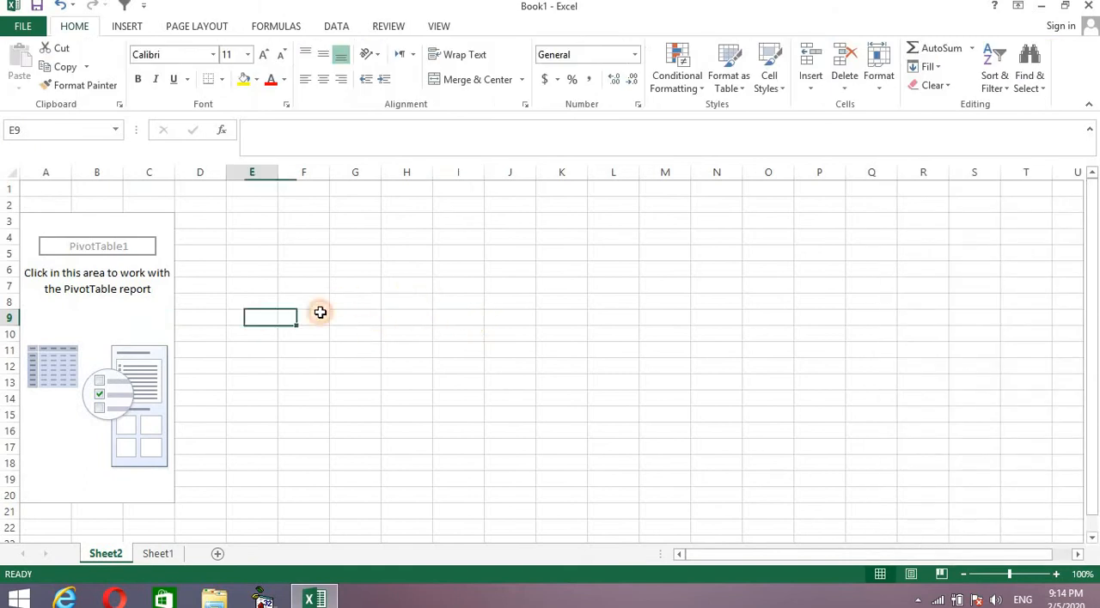
left_click(395, 314)
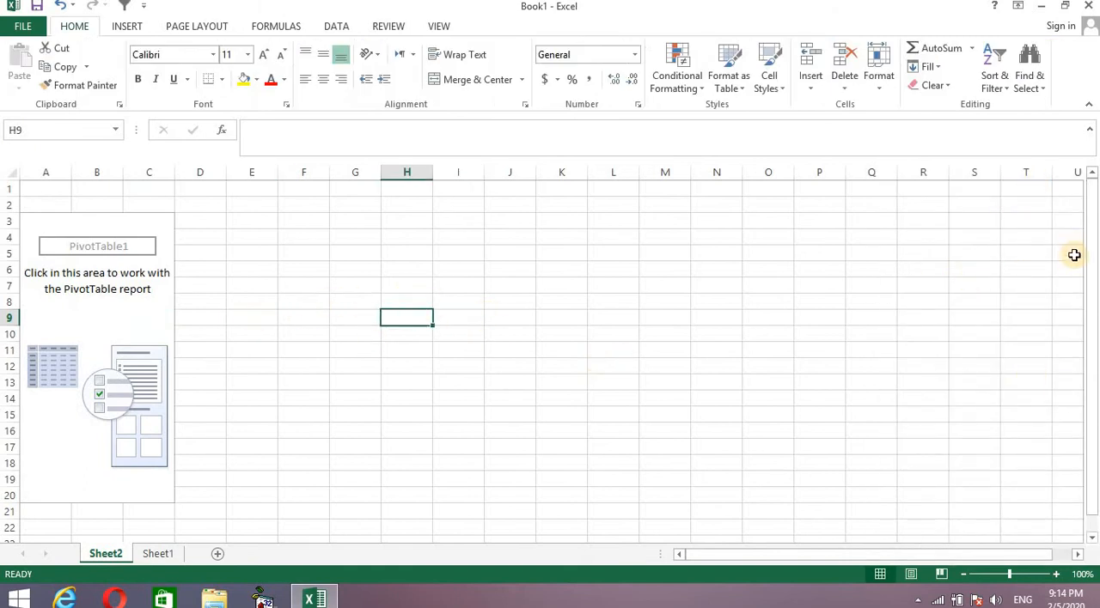
left_click(116, 320)
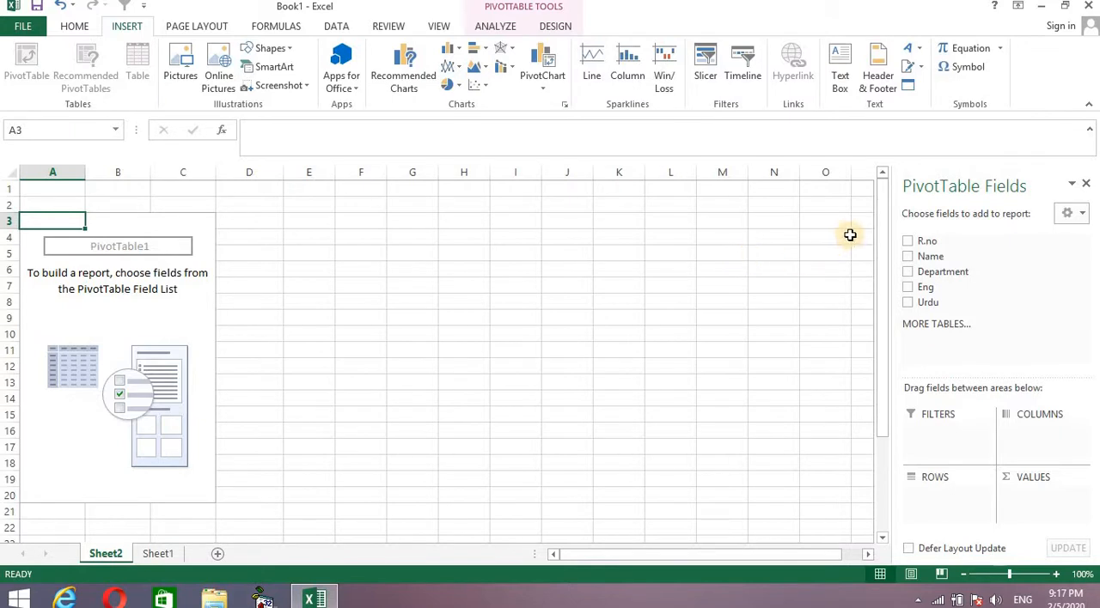
Summarise the Eng marks by Name in the PivotTable.
left_click(907, 257)
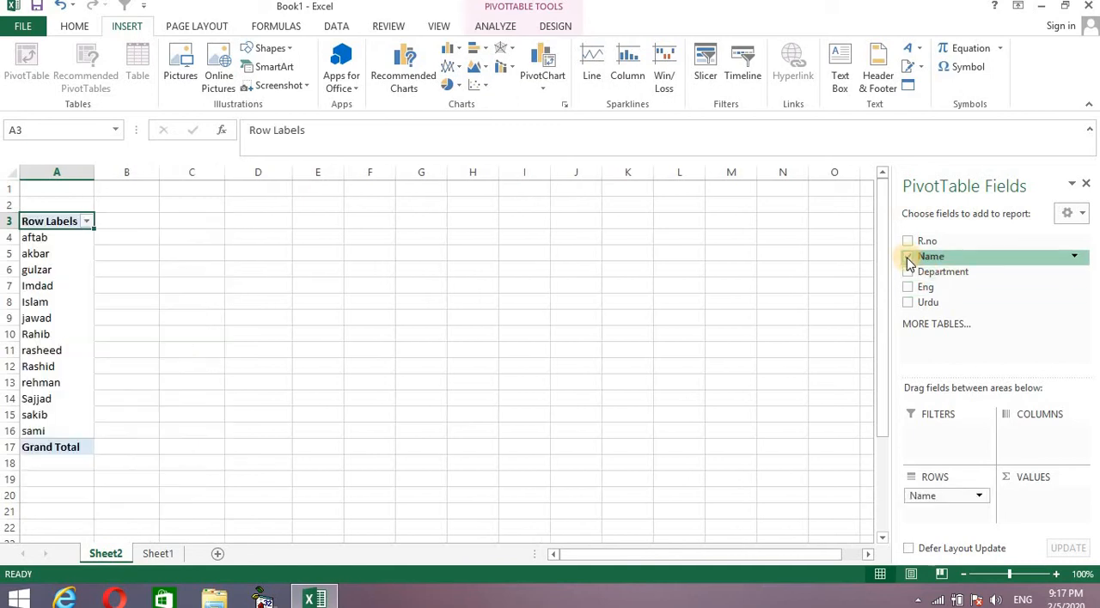
left_click(911, 289)
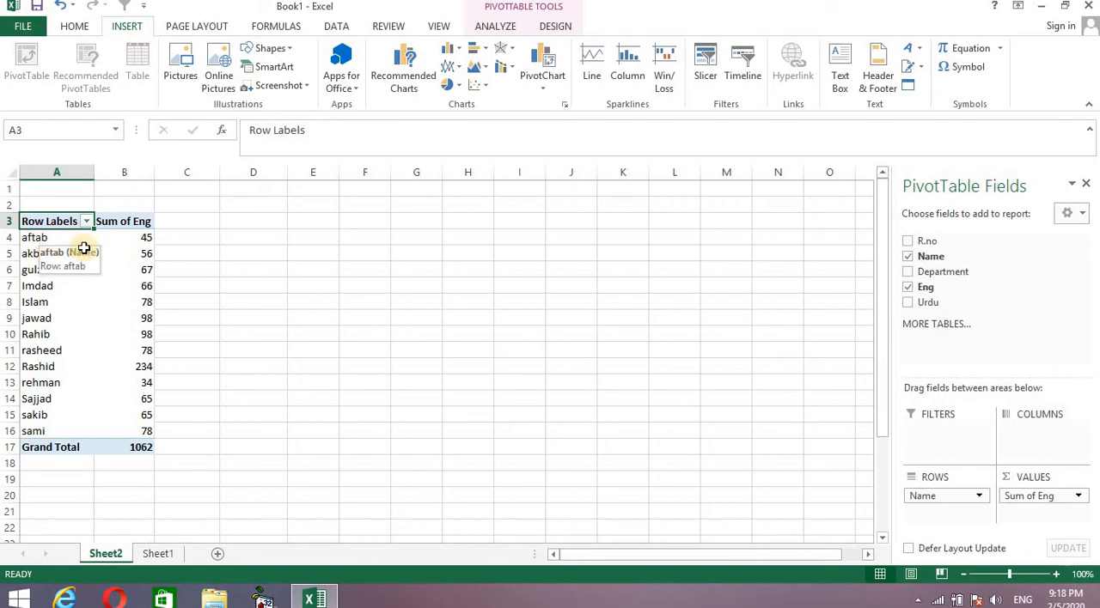
mouse_move(131, 247)
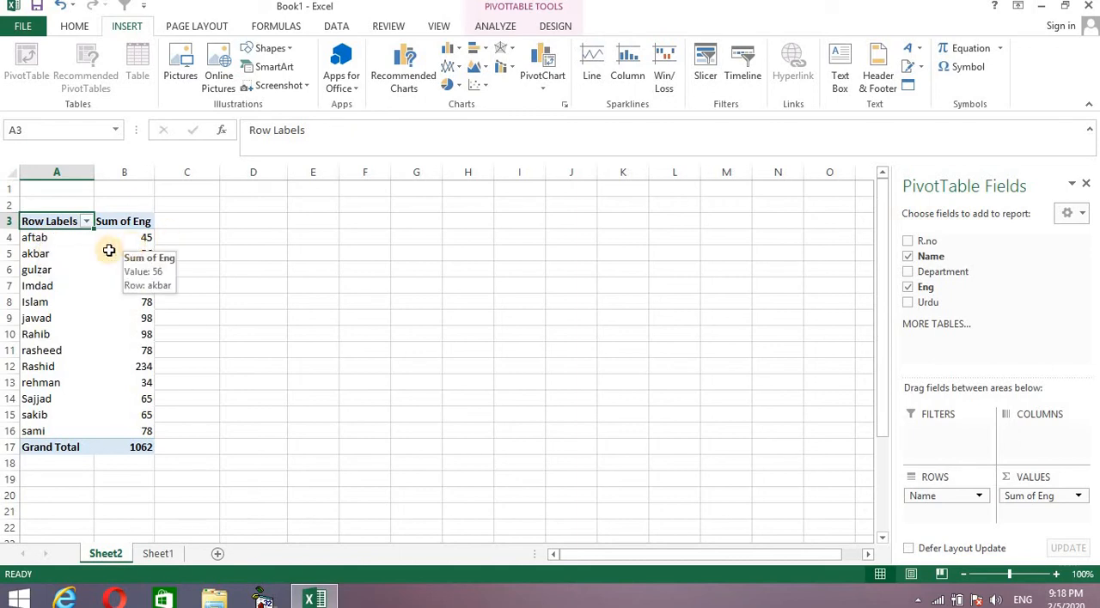
Clear the Name and Eng fields, and summarise the Eng marks by Department instead.
left_click(908, 287)
left_click(907, 257)
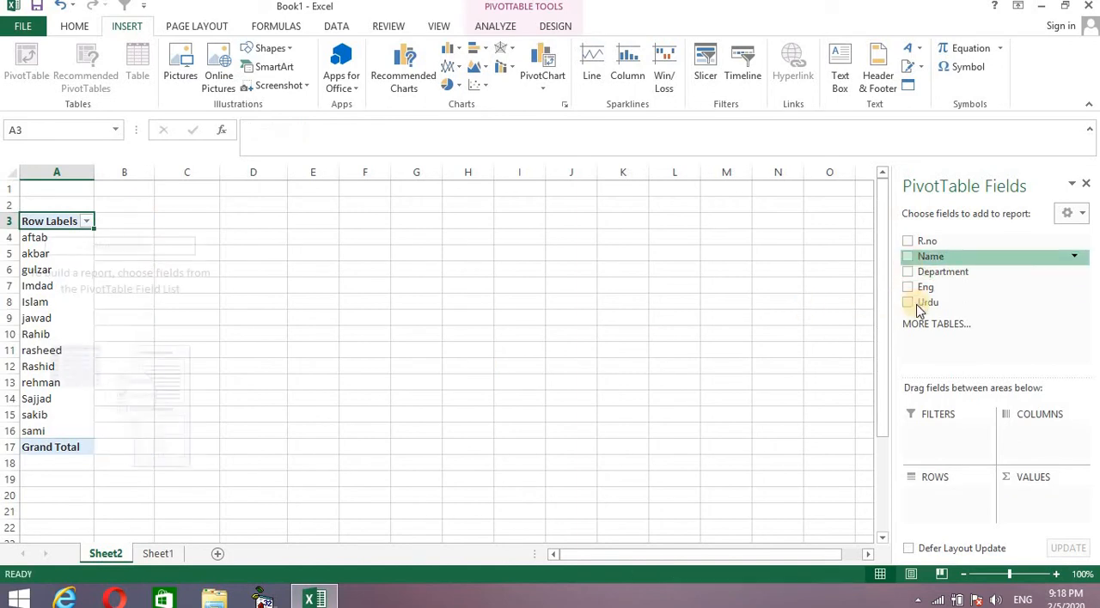
left_click(908, 271)
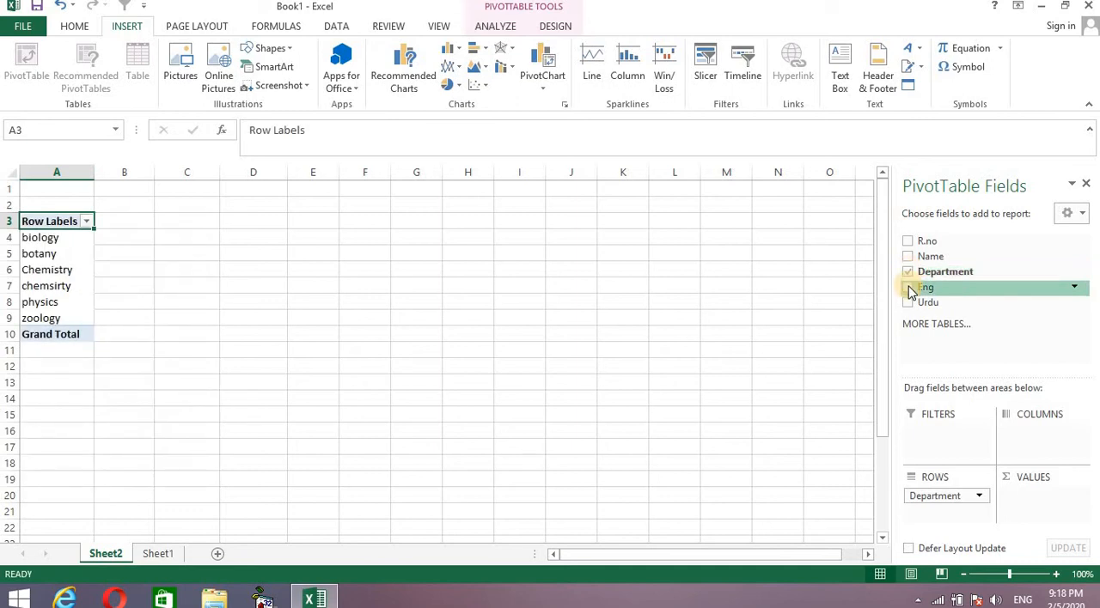
left_click(908, 288)
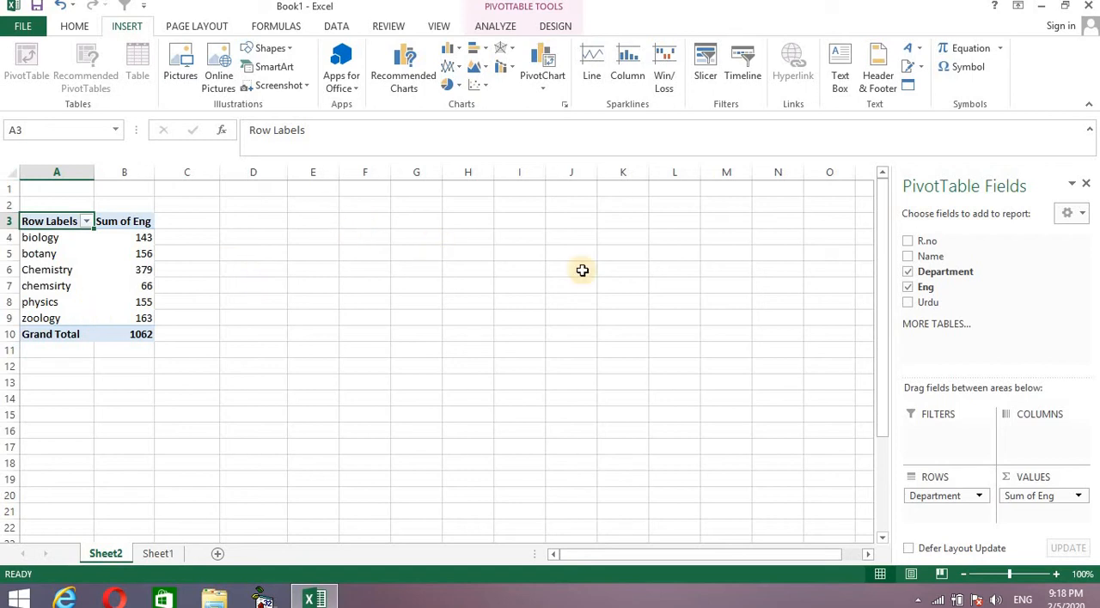
Remove Department and Eng from the PivotTable and summarise the Urdu marks by Name.
left_click(907, 271)
left_click(908, 288)
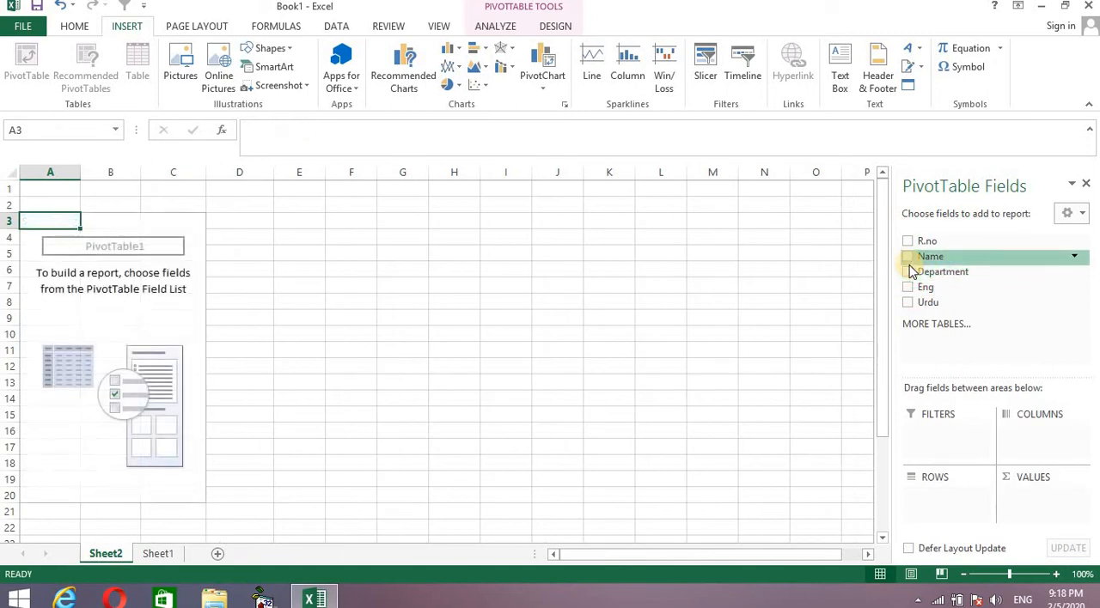
left_click(908, 256)
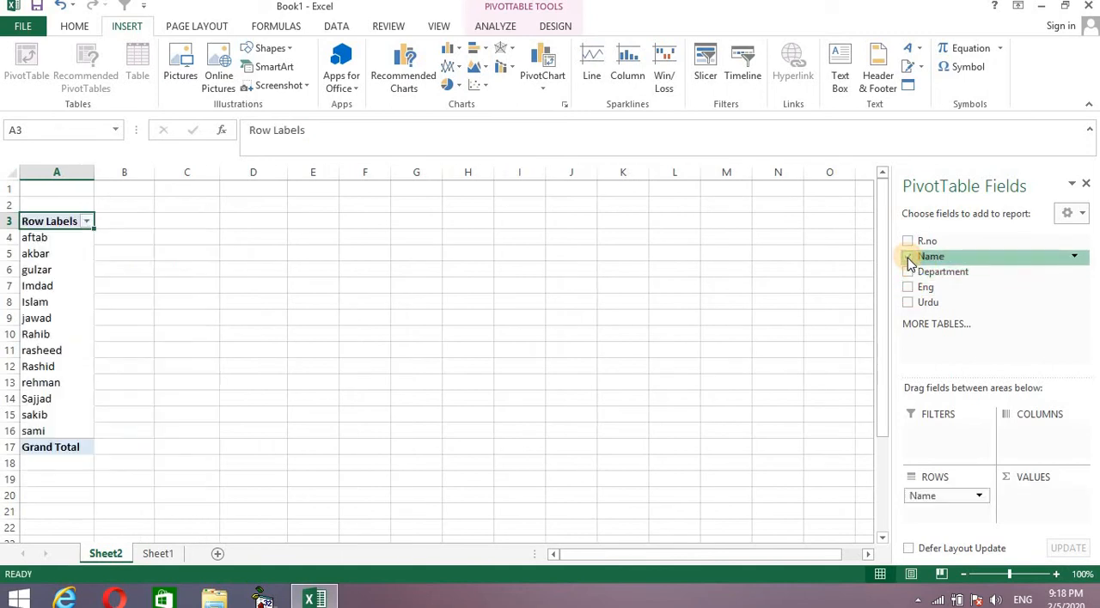
left_click(908, 303)
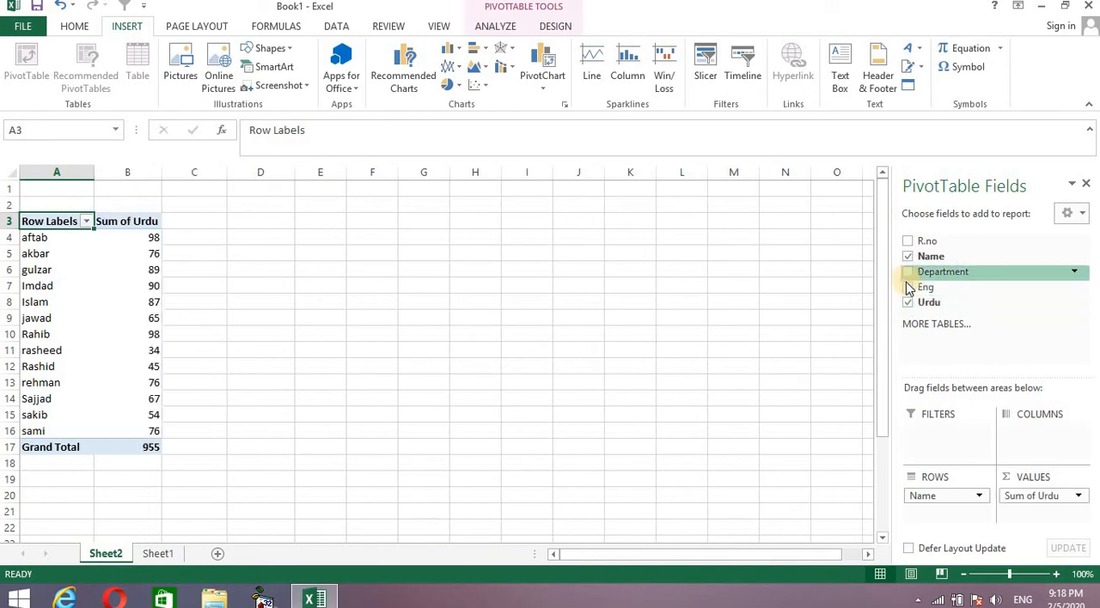
Rebuild the values by Name so that the sum of Eng comes before the sum of Urdu.
left_click(908, 302)
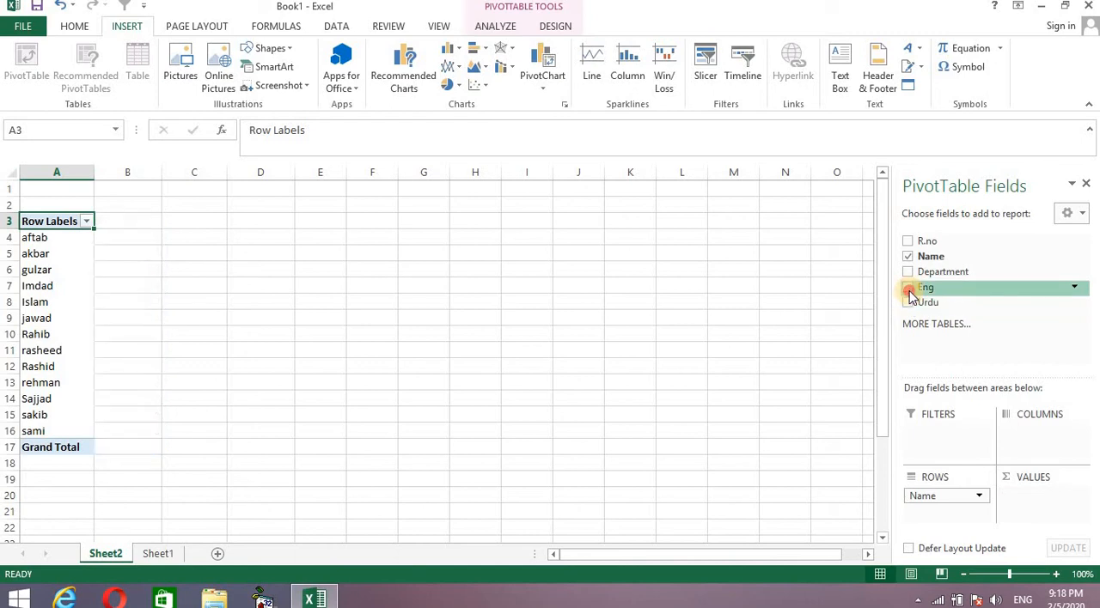
left_click(908, 287)
left_click(908, 302)
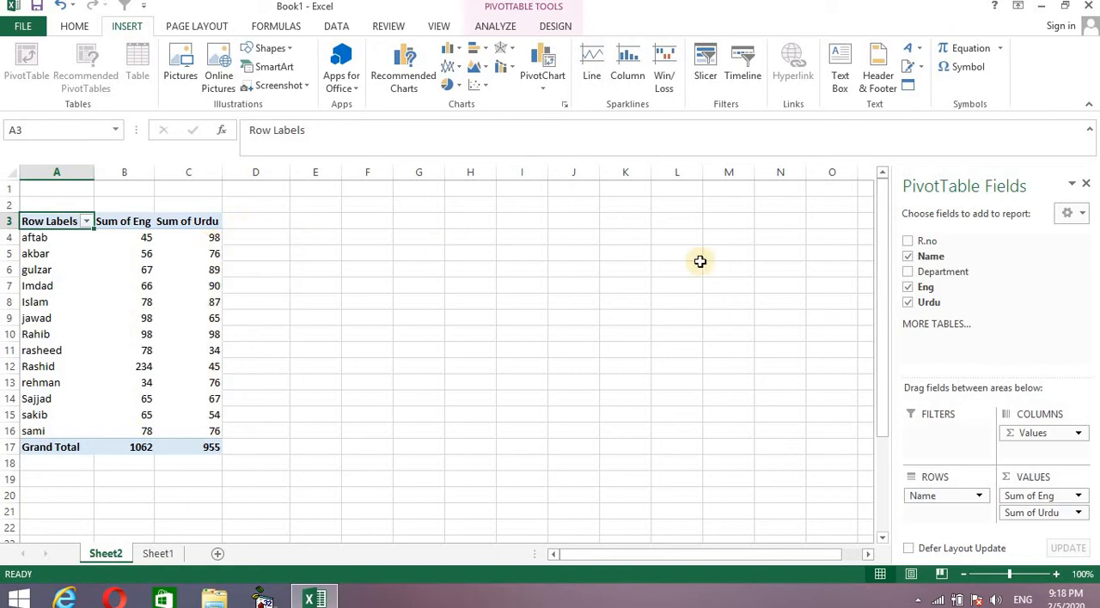
Clear the PivotTable fields, summarise both Eng and Urdu marks by Department, and close the field list.
left_click(908, 302)
left_click(908, 287)
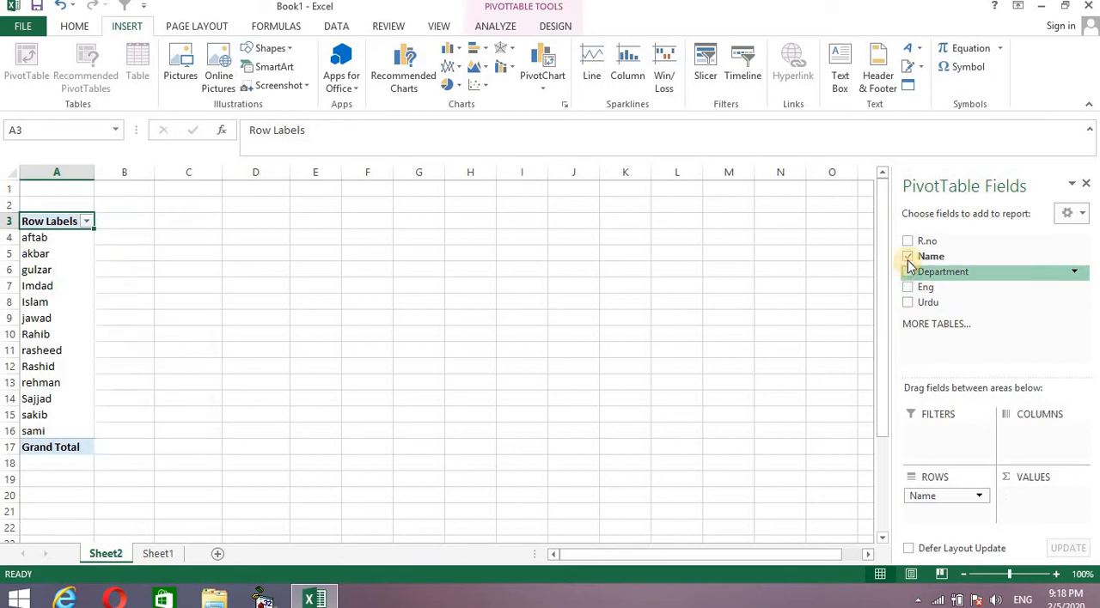
left_click(908, 258)
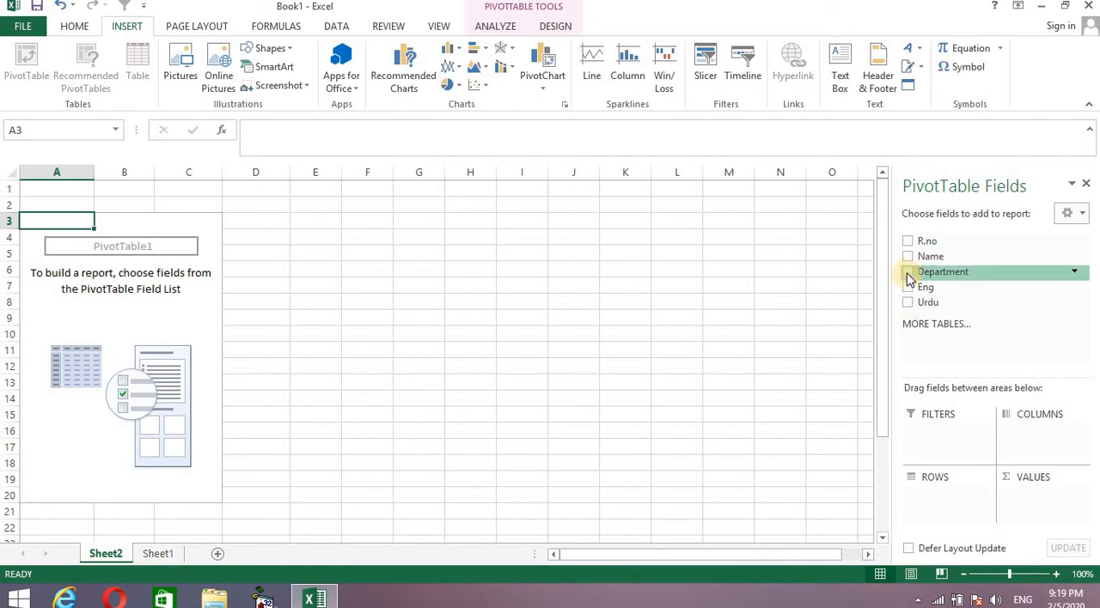
left_click(907, 272)
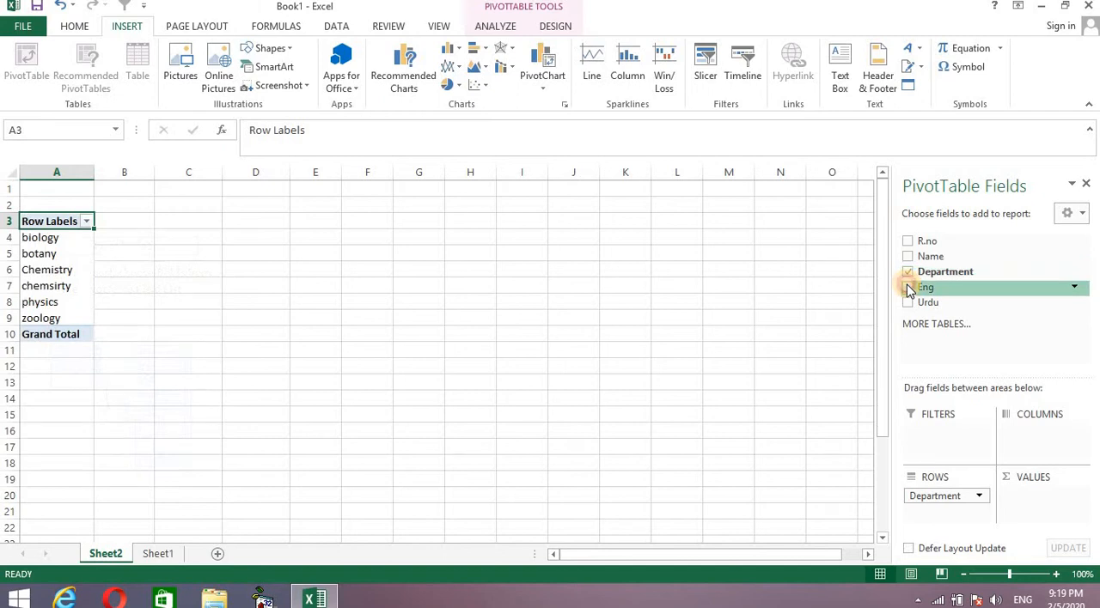
left_click(907, 287)
left_click(907, 302)
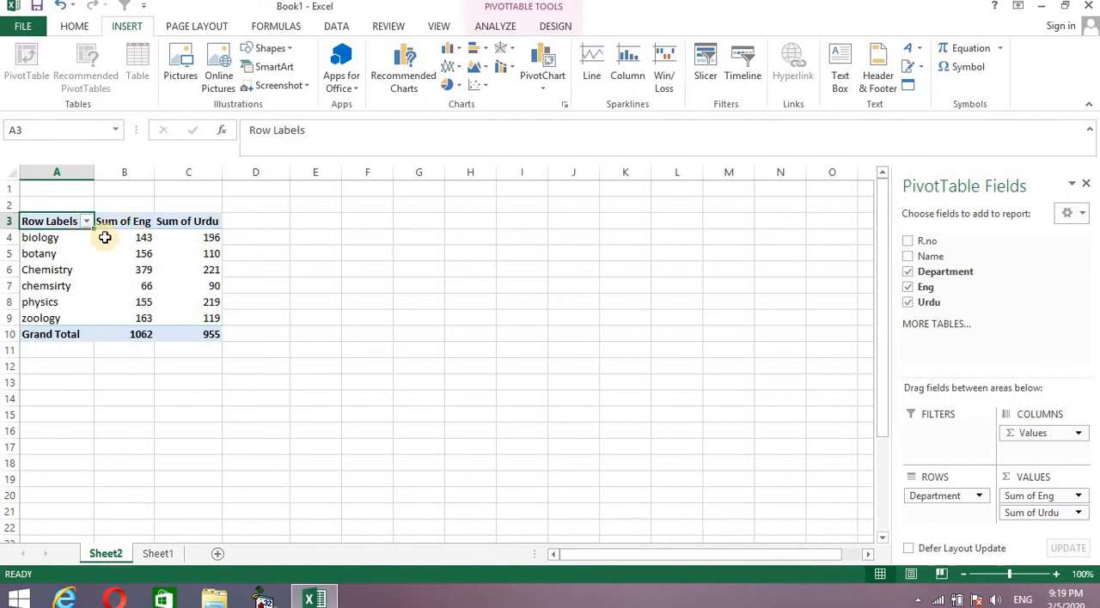
mouse_move(138, 232)
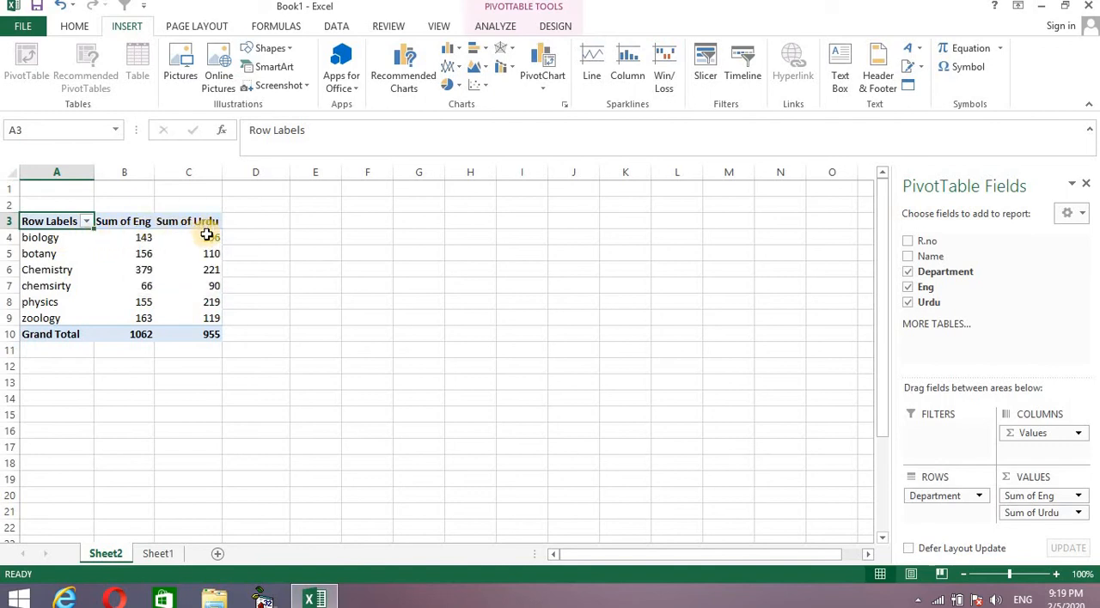
mouse_move(207, 238)
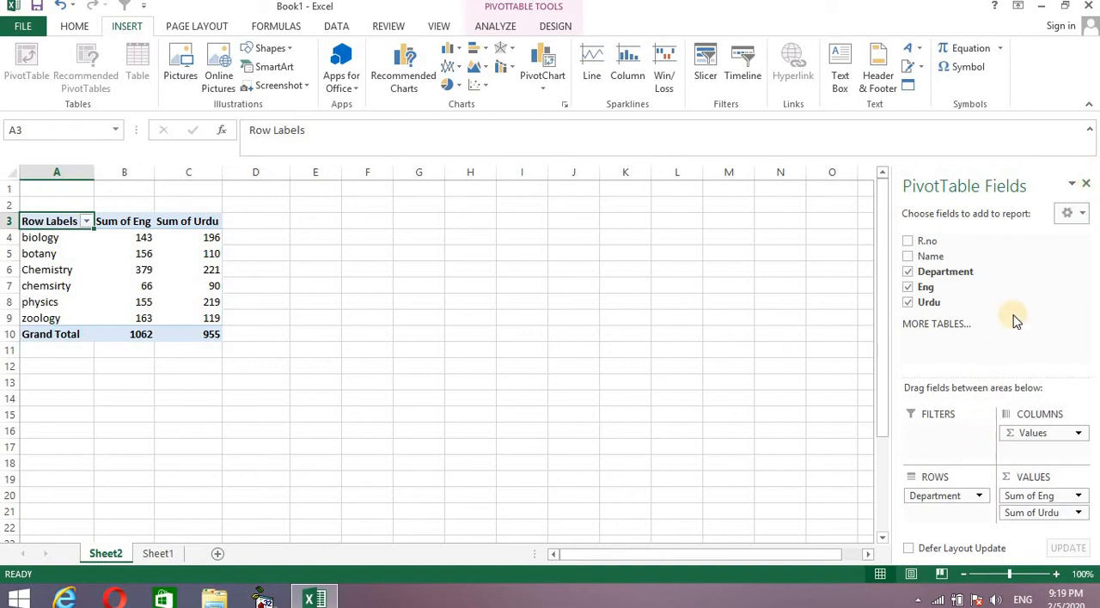
left_click(1086, 187)
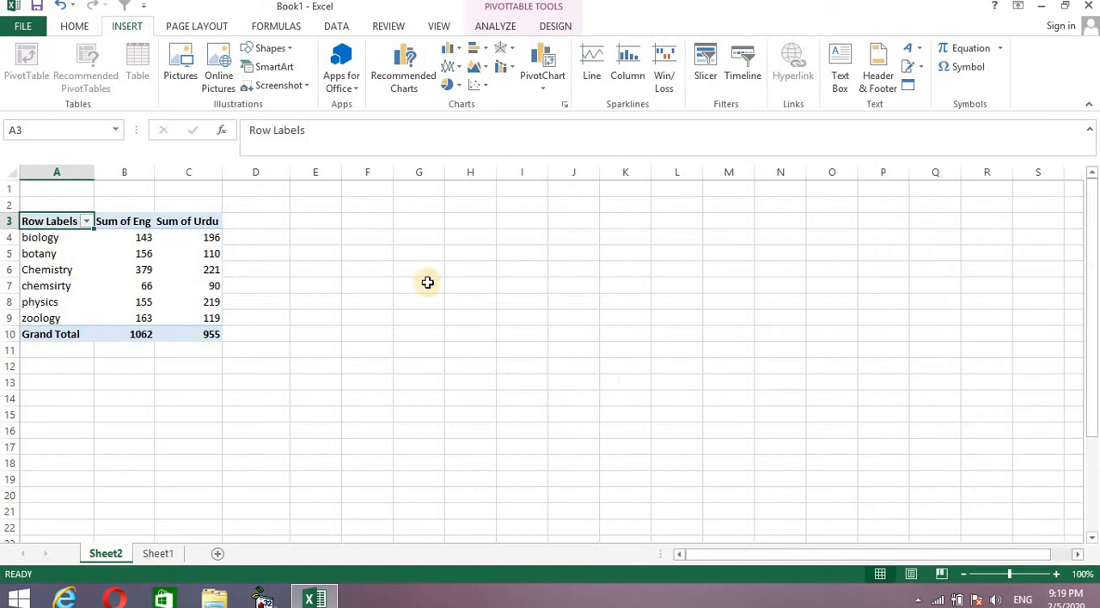
Get PivotTable recommendations for the student marks table in C4:G17 on Sheet1, keeping the source data in view.
left_click(158, 553)
left_click(623, 271)
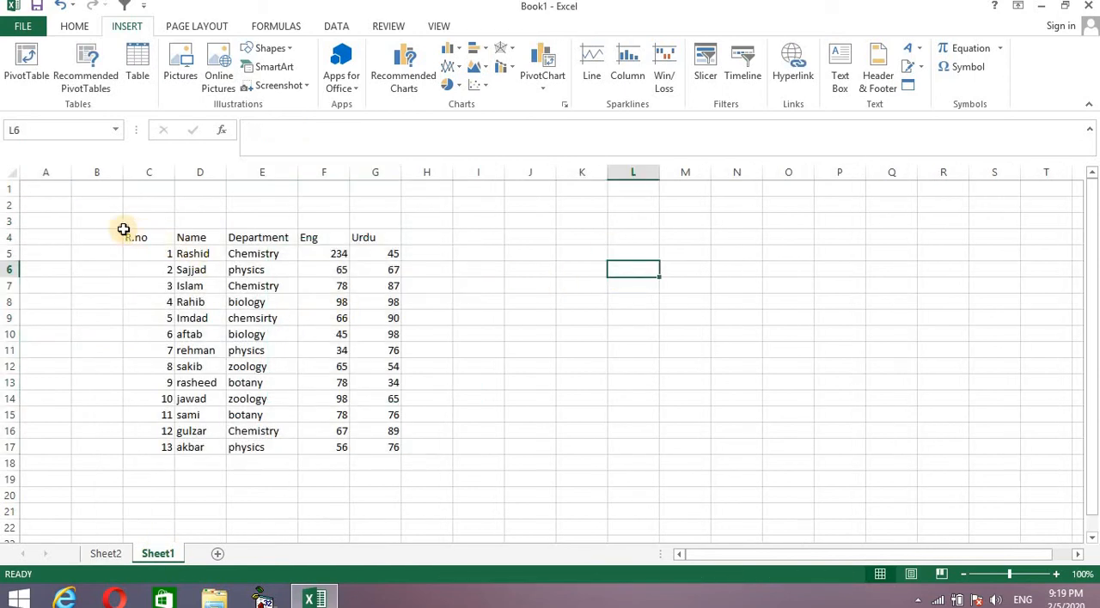
left_click_drag(124, 229, 386, 444)
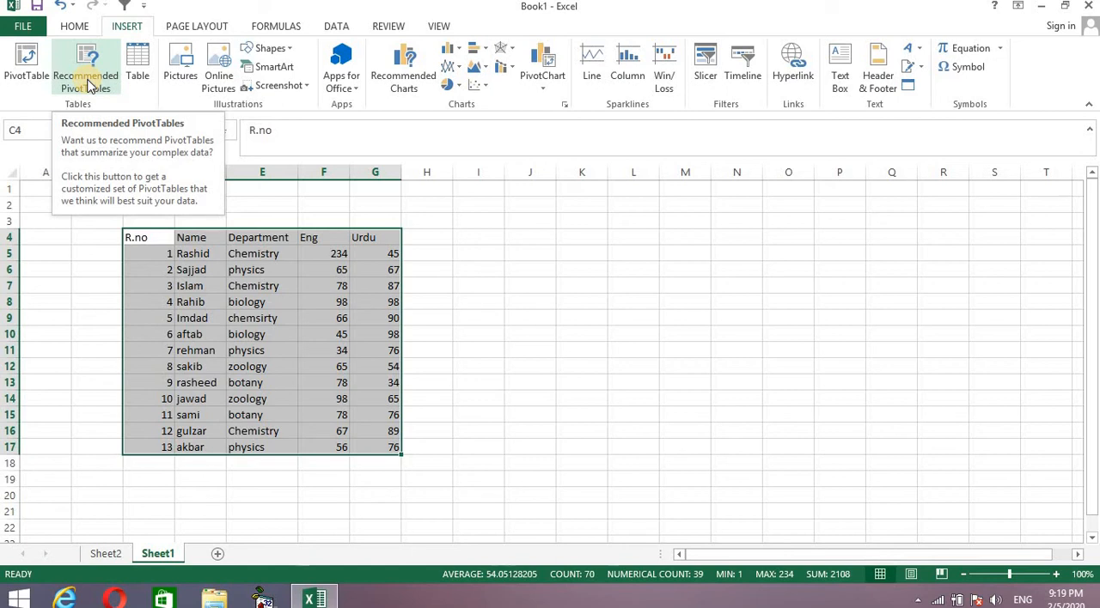
left_click(86, 82)
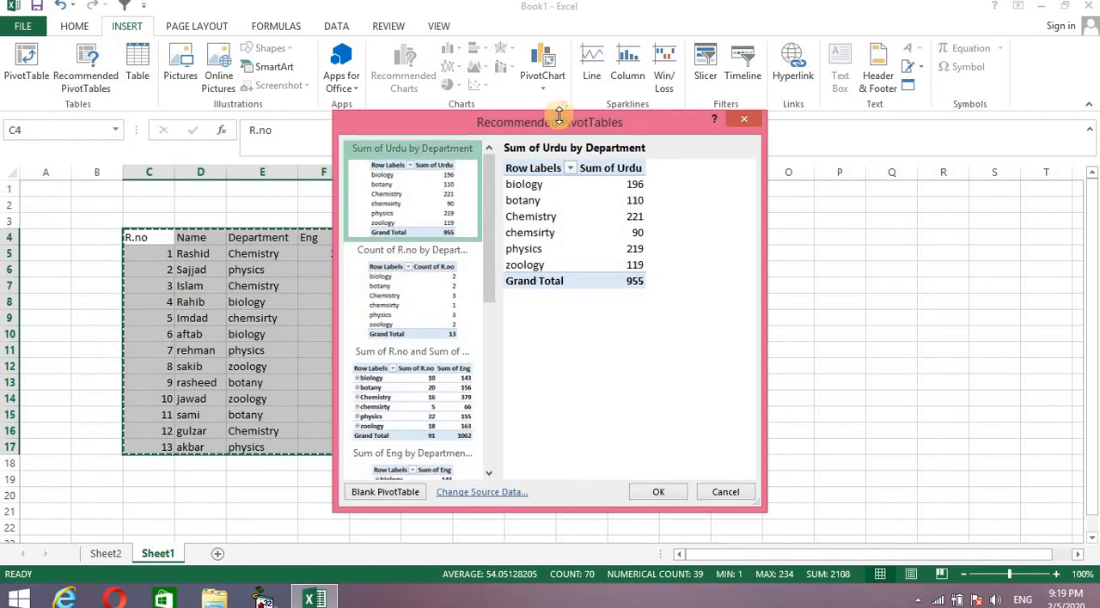
left_click_drag(558, 127, 698, 143)
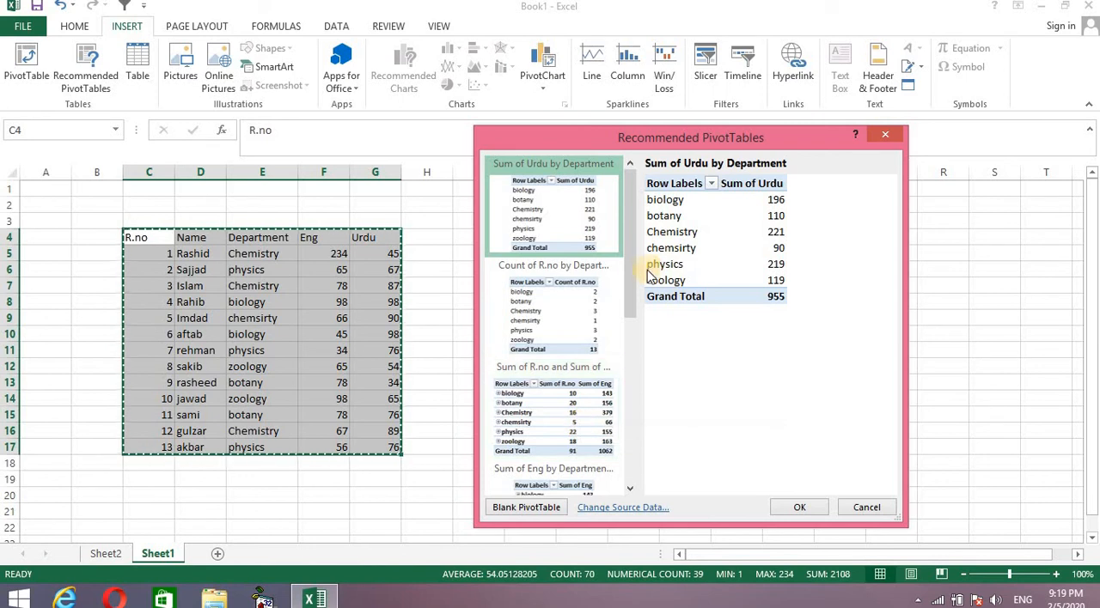
Preview the recommended layouts grouped by Eng and insert the one with Sum of Urdu, Count of R.no, and Sum of R.no.
left_click_drag(631, 278, 630, 449)
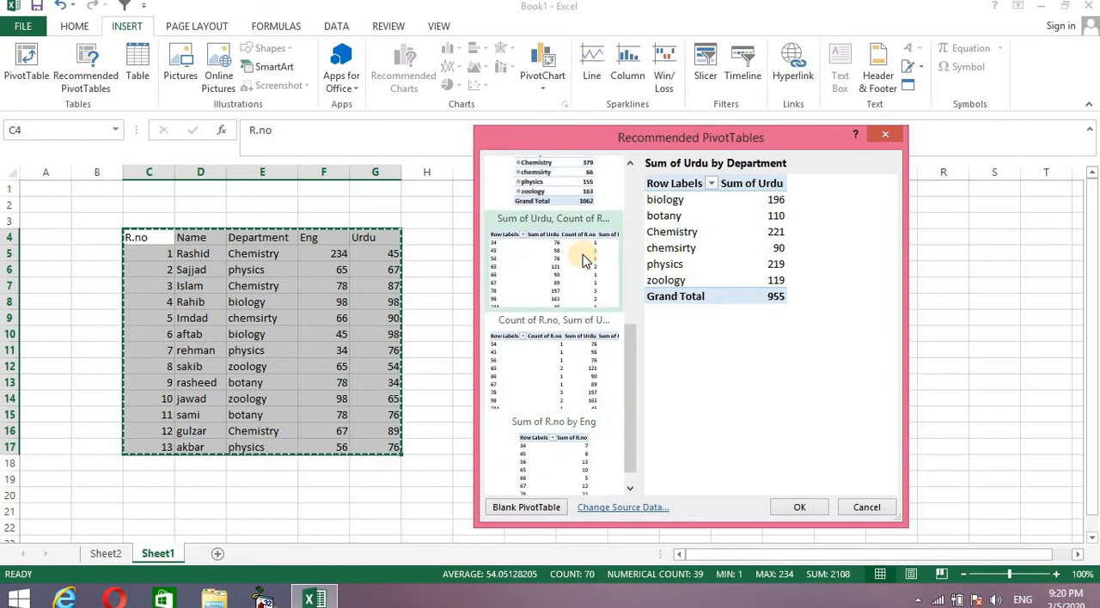
left_click(584, 283)
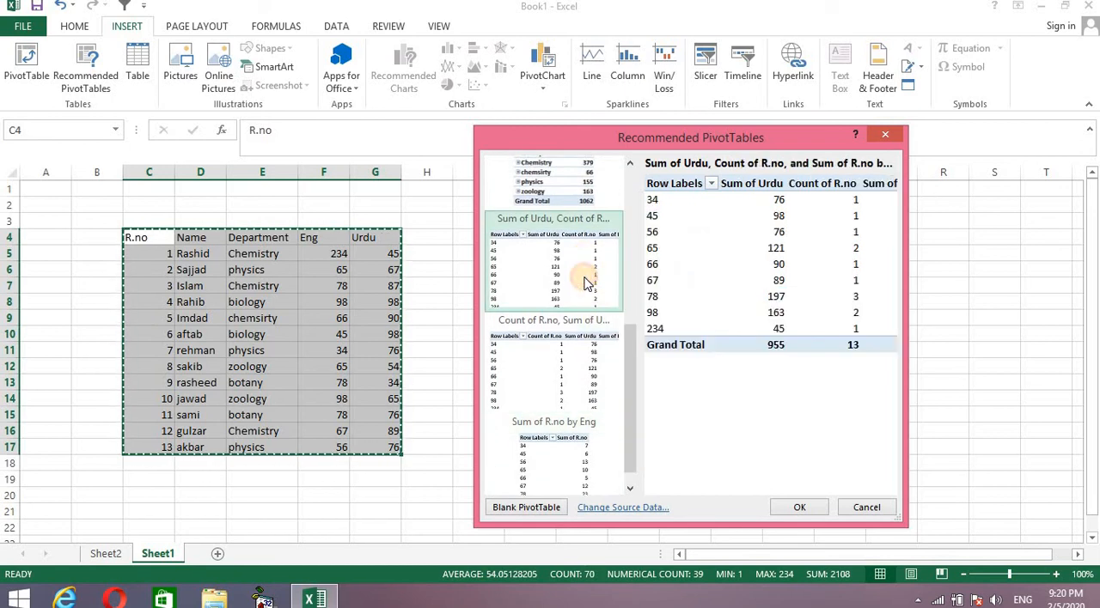
left_click(581, 382)
left_click(559, 289)
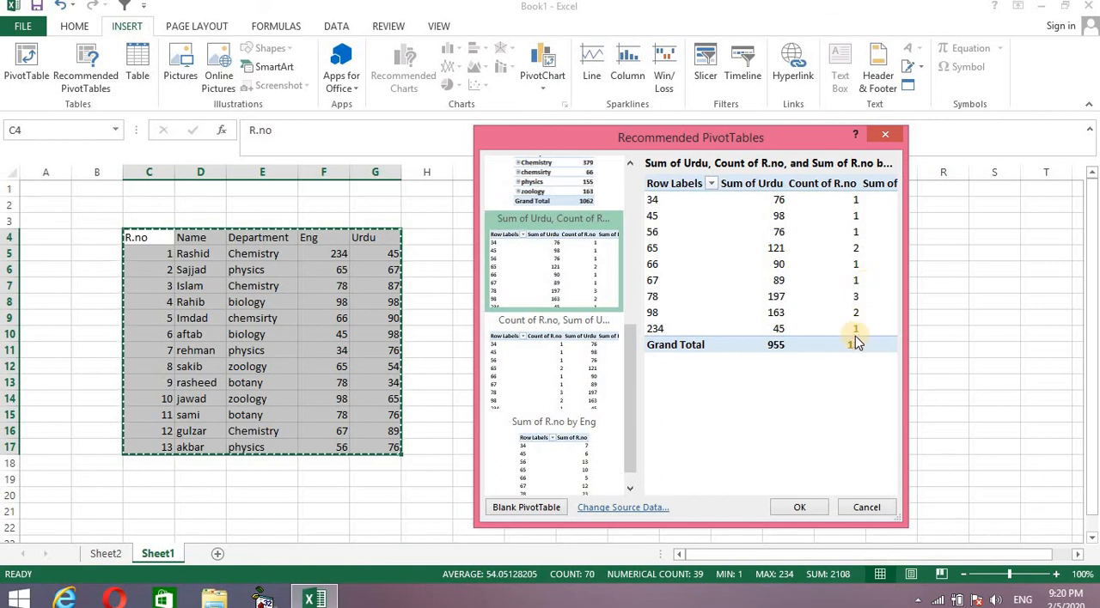
left_click(541, 403)
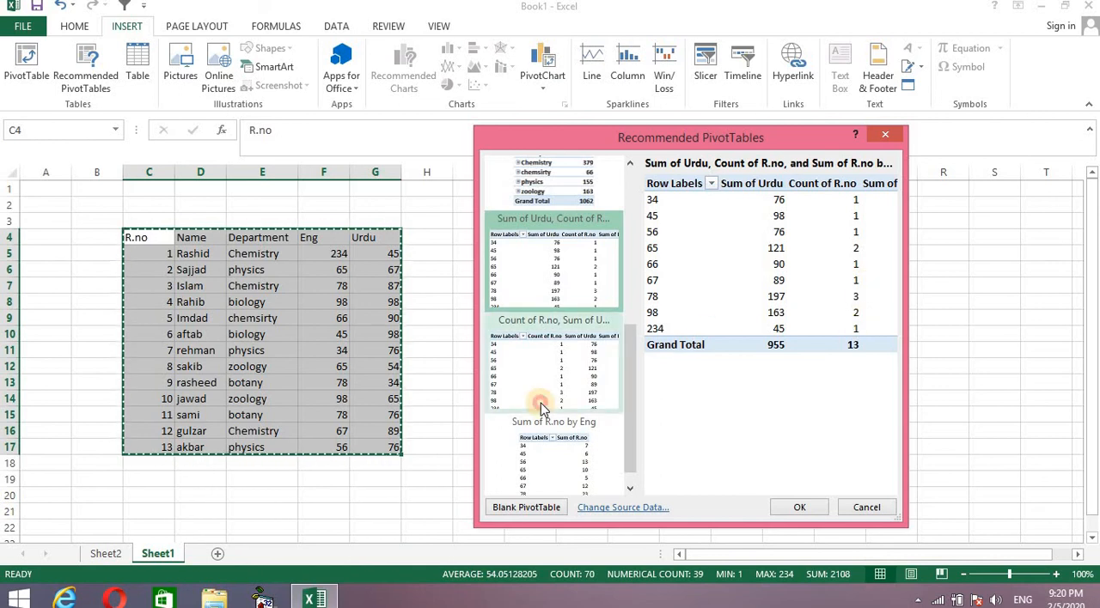
left_click(567, 472)
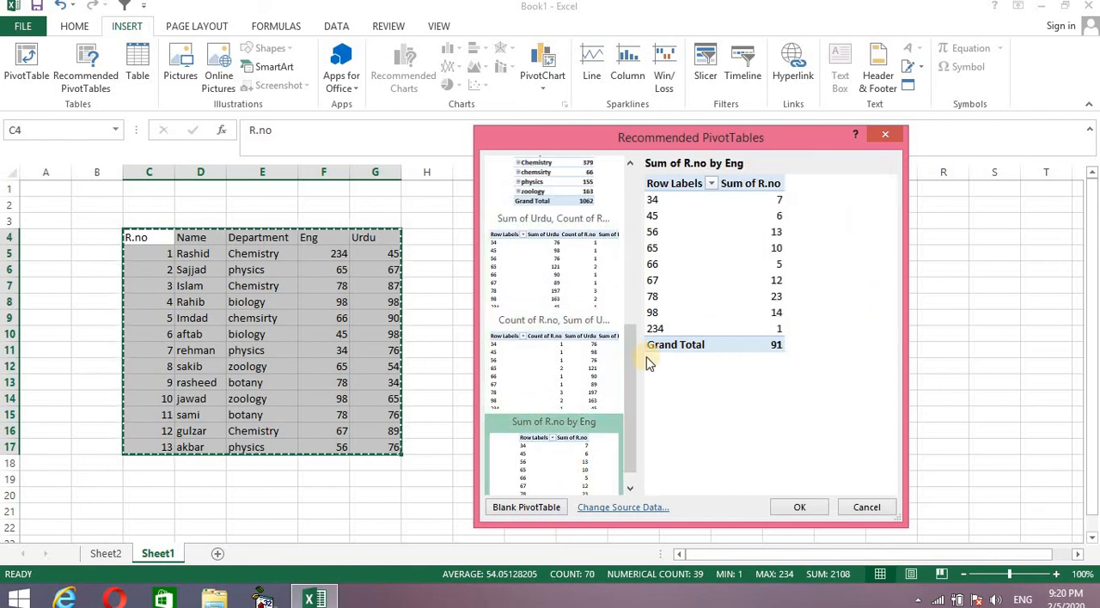
left_click_drag(628, 405, 629, 420)
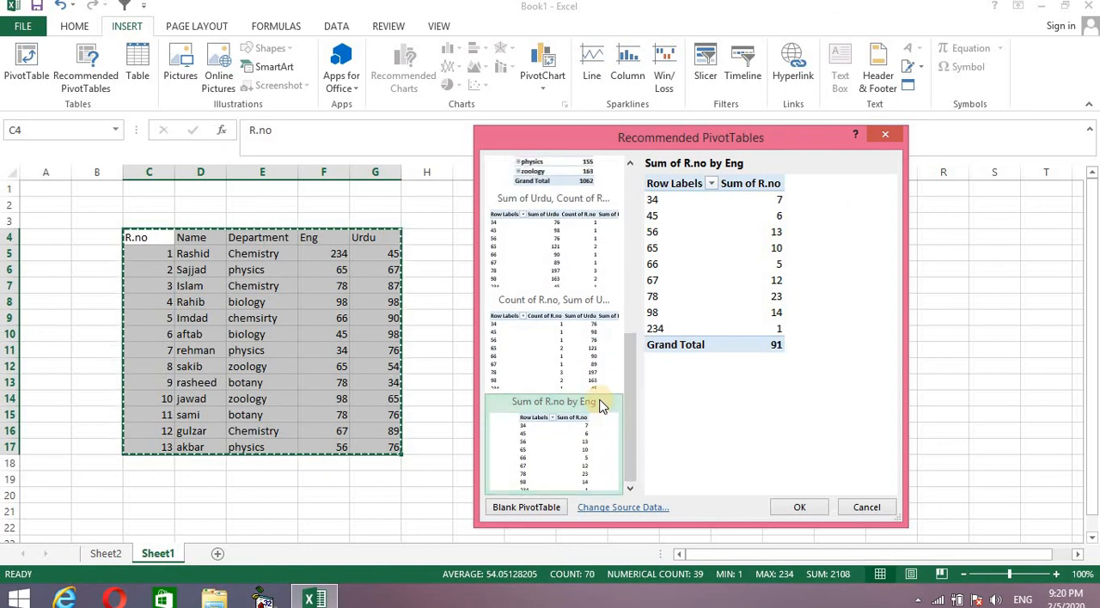
left_click(592, 268)
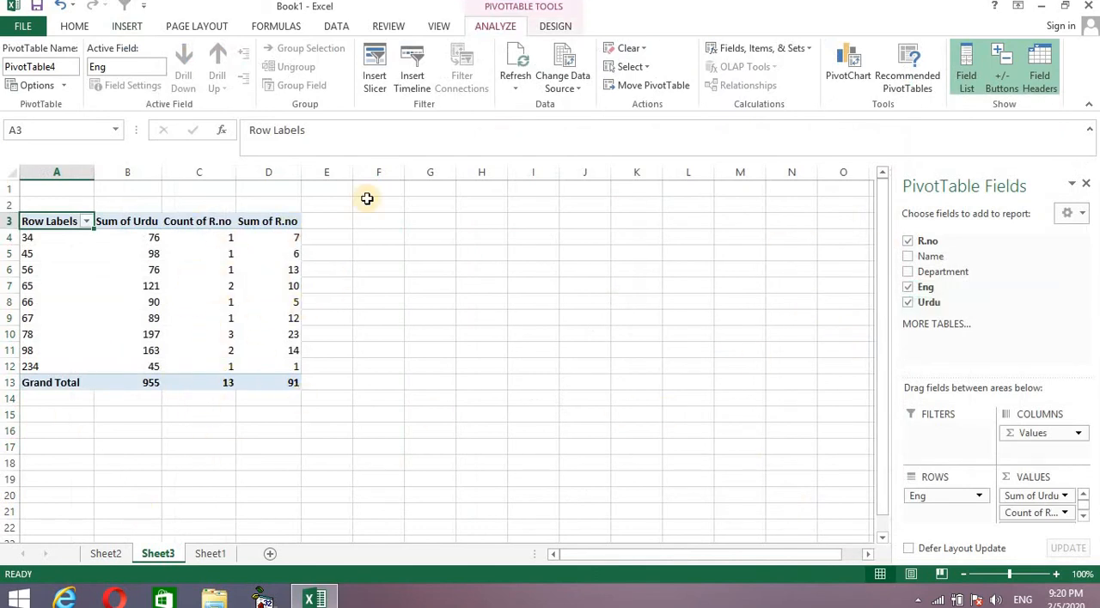
left_click(127, 28)
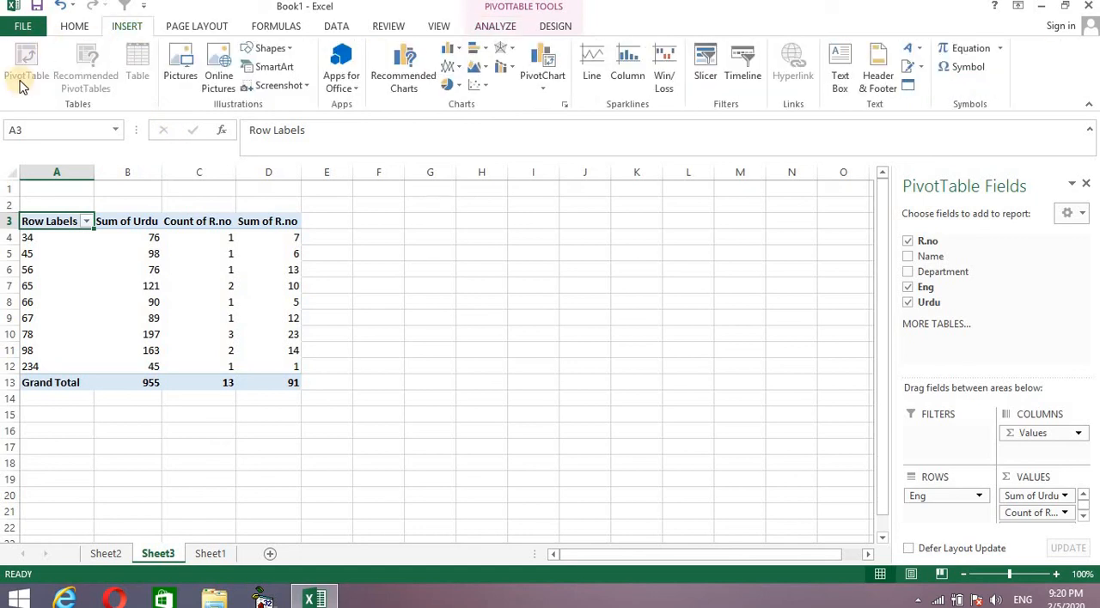